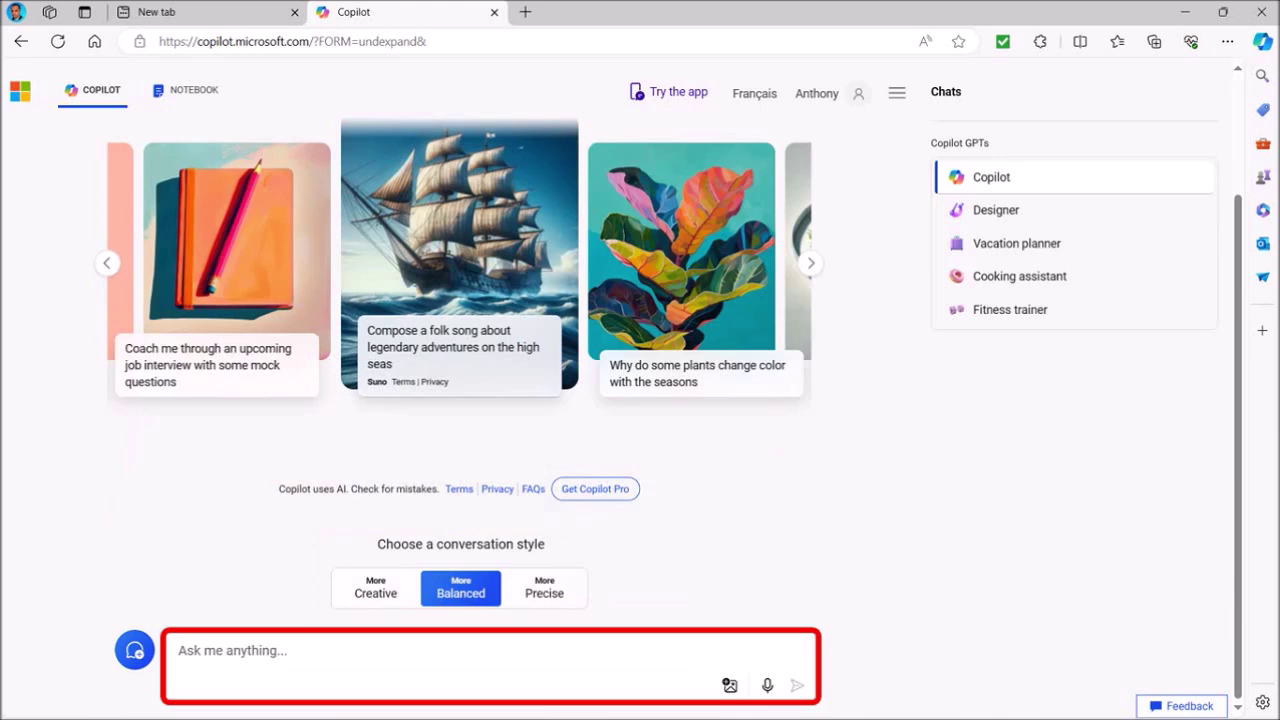
- Paste and send the request for a 500-word blog post on Copilot's features, benefits and uses
type("Write a 500 word blog post on what microsoft copilot is, it's main features, and benefits. What can microsoft copilot be used for and how does it compare to others AI products.")
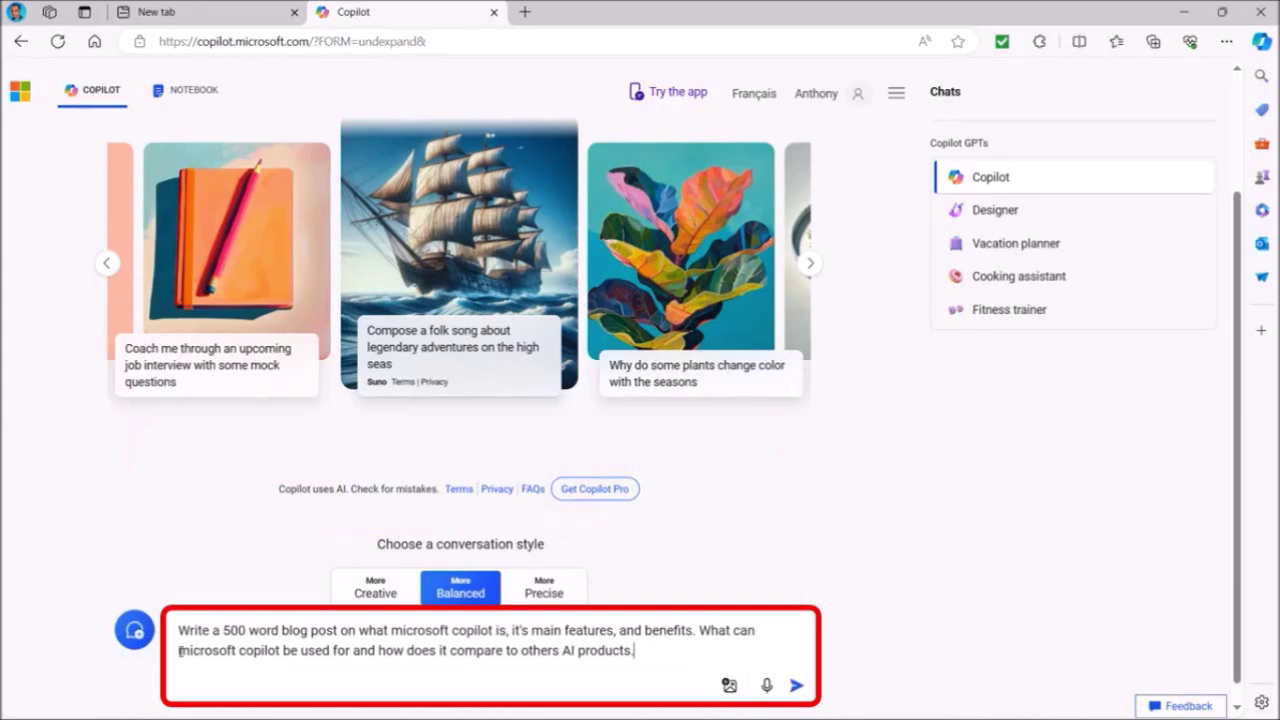
key("Return")
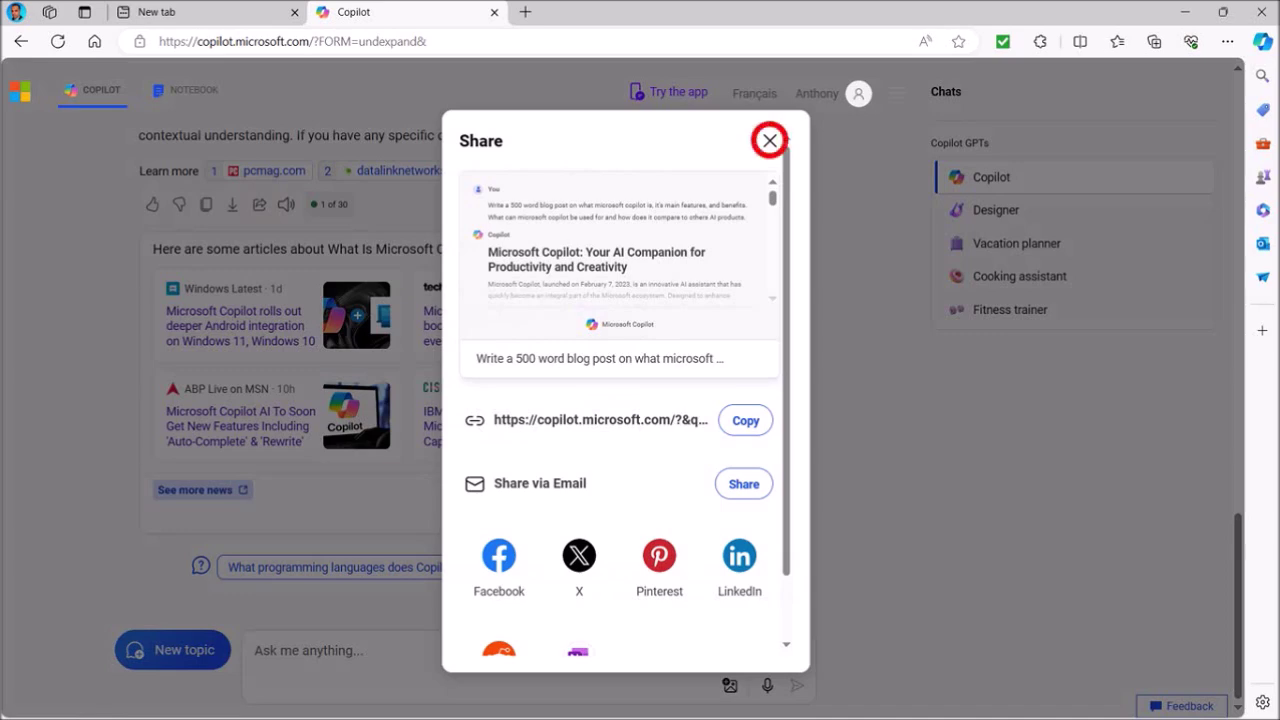
- Start a new More Creative conversation and send the prepared image request for the Copilot blog post
key("Escape")
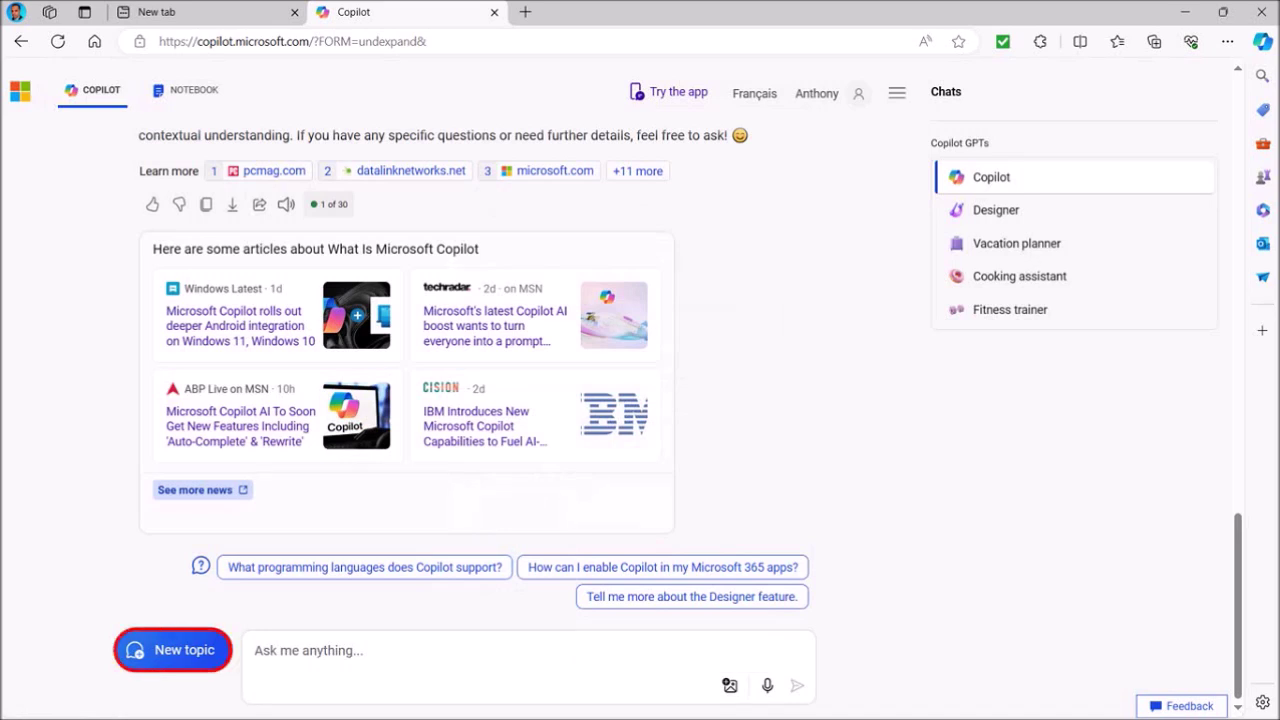
left_click(172, 650)
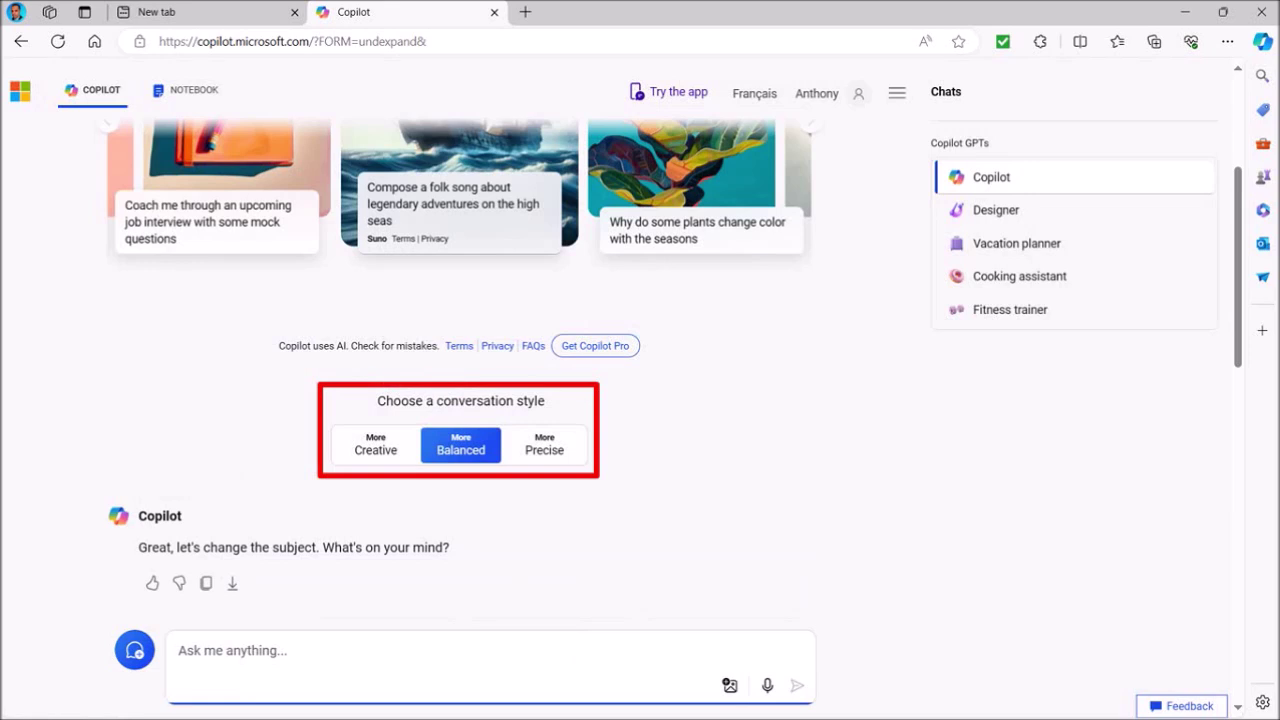
left_click(375, 445)
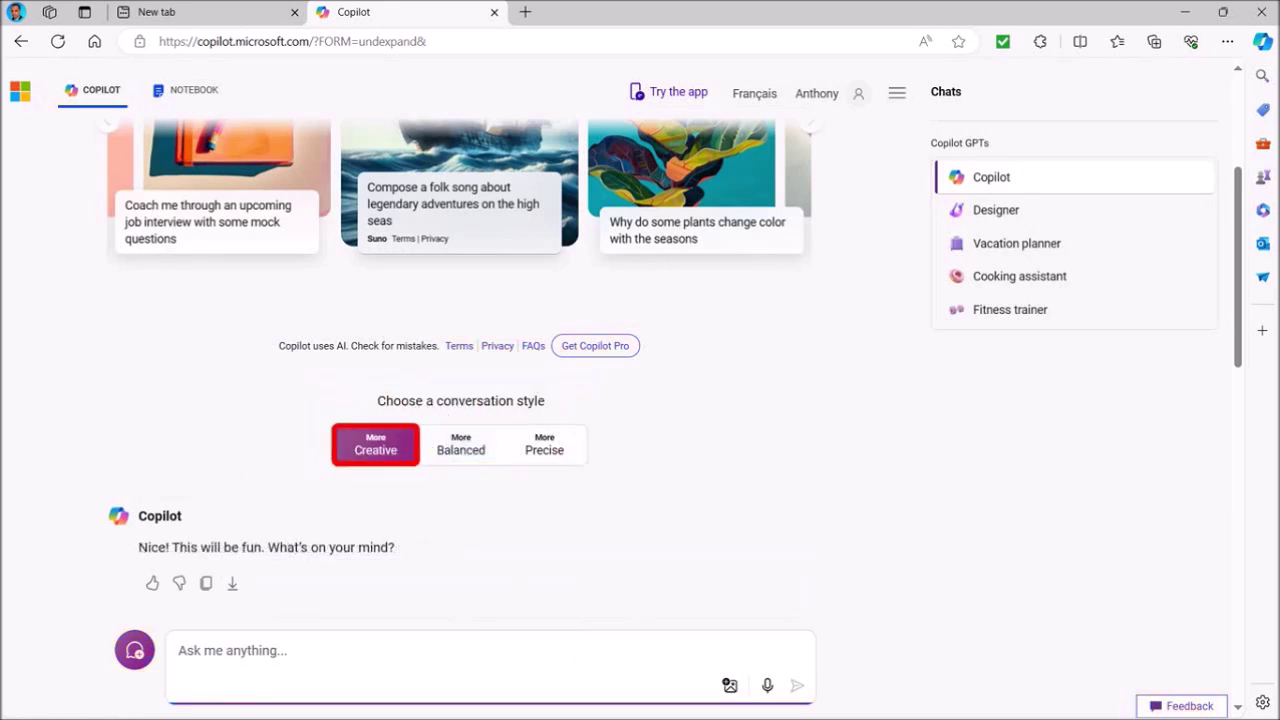
type("Generate an image for my blog post in which I am sharing about Microsoft Copilot, its features and benefits.")
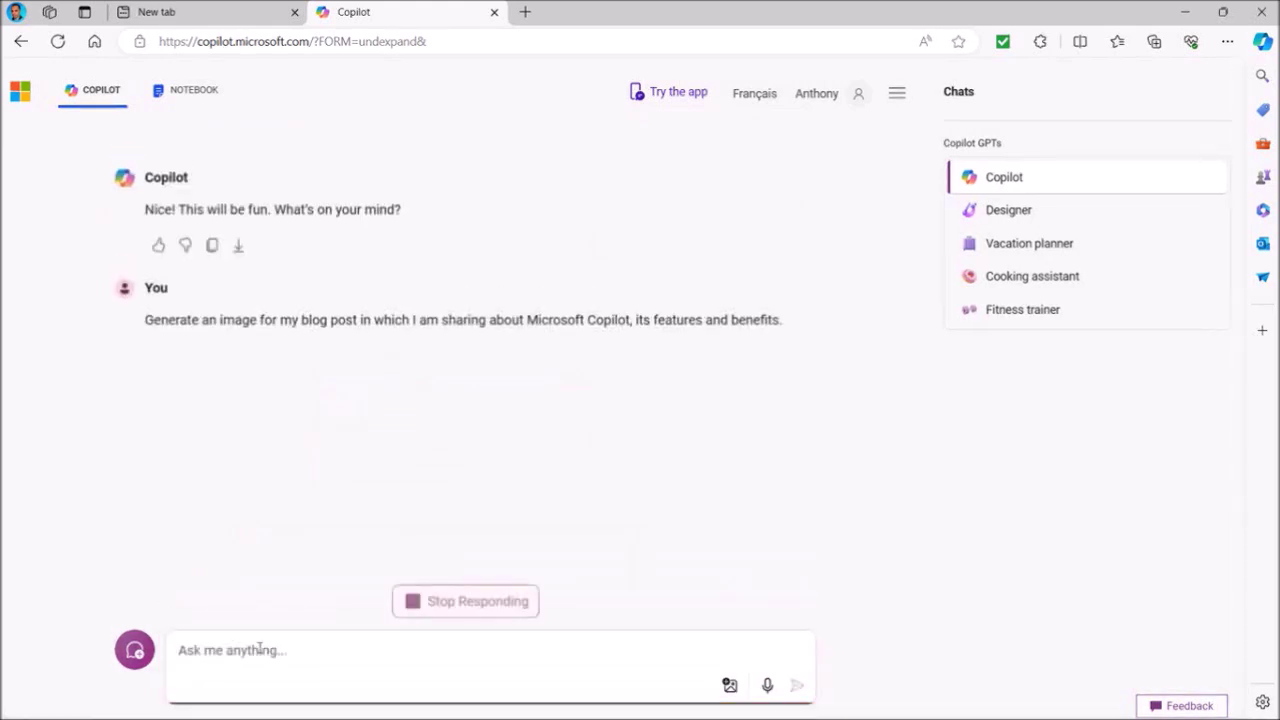
key("Return")
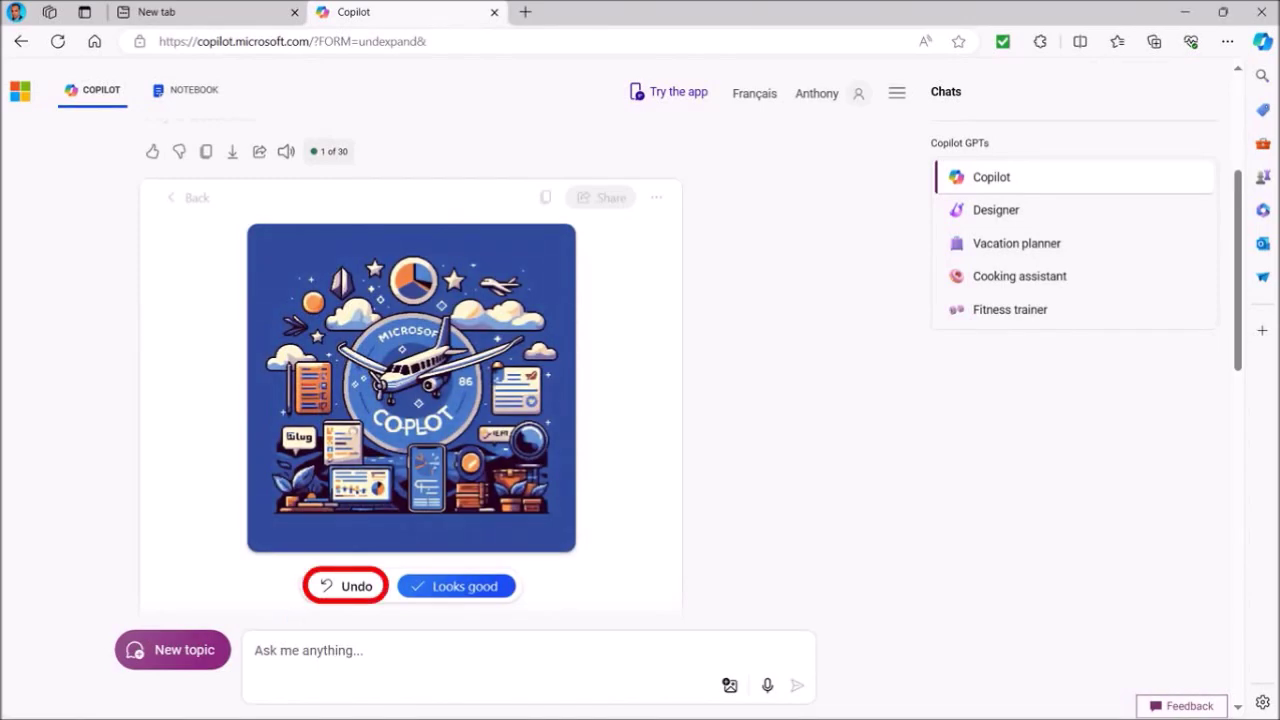
- Undo the edit to restore the original plane illustration
left_click(345, 586)
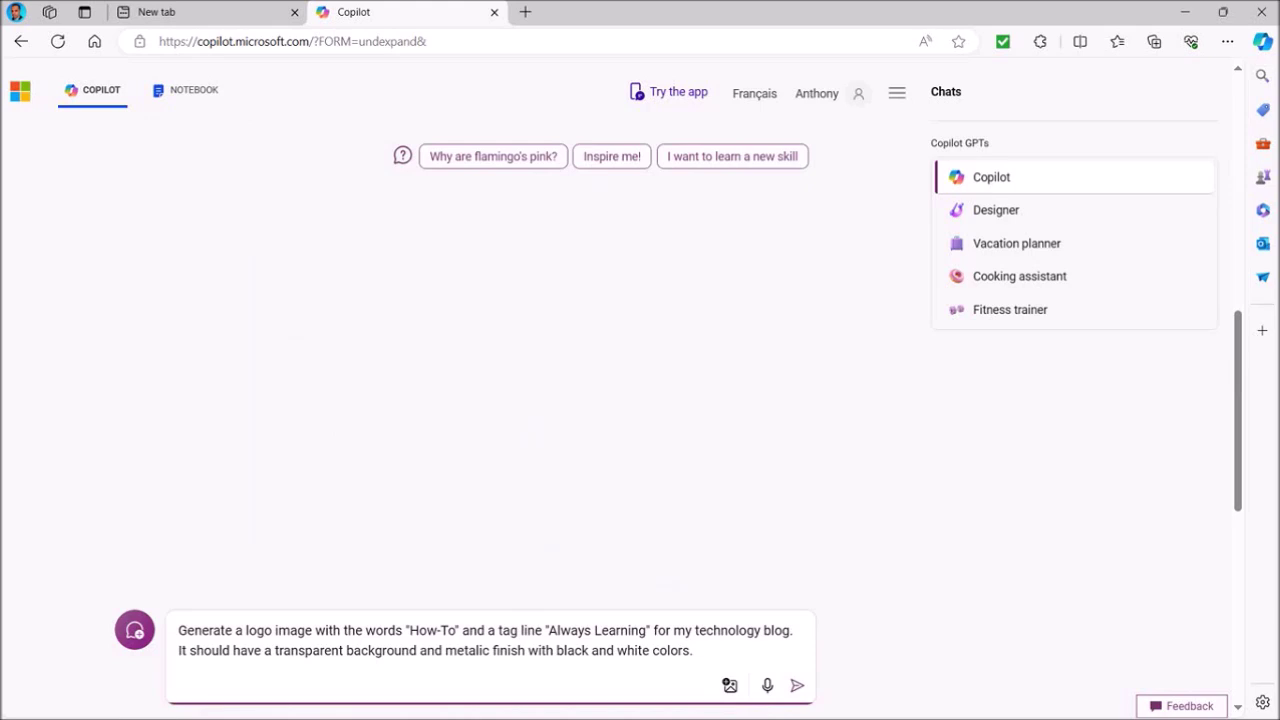
- Send the request for black-and-white metallic 'How-To' logos with the tagline 'Always Learning'
key("Return")
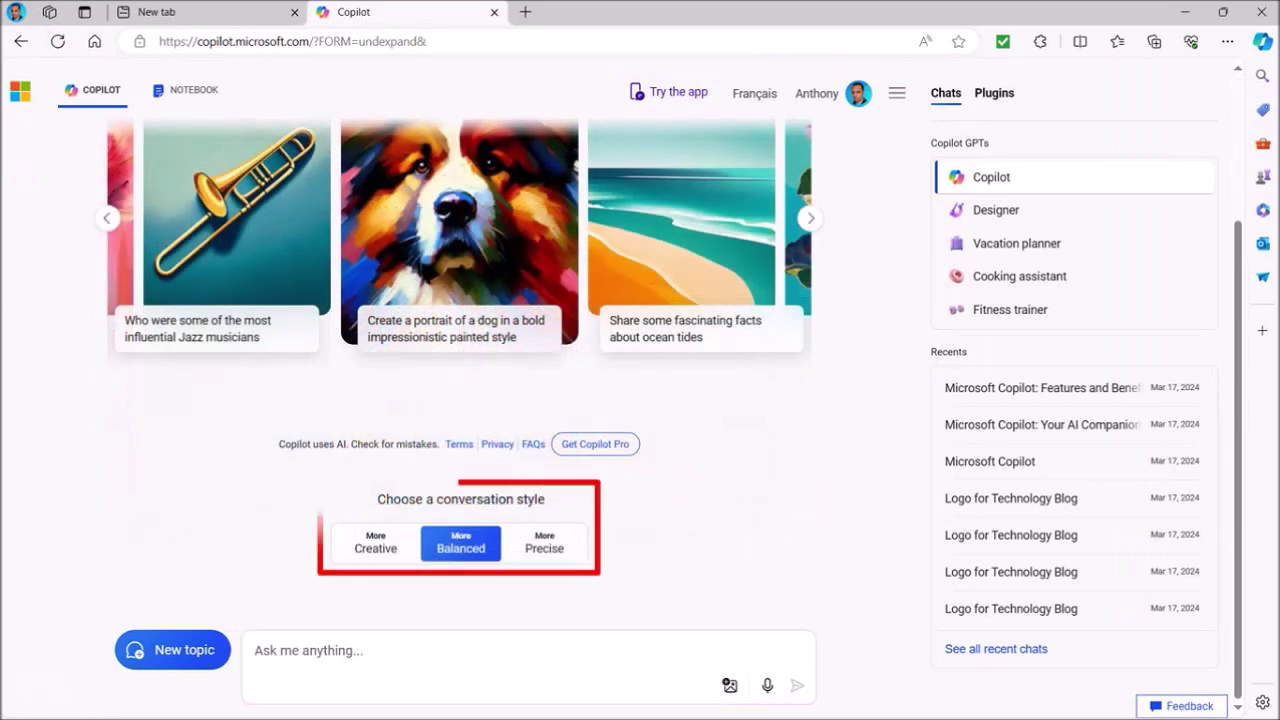
- Switch to More Creative style and show the Plugins list with Search, Suno and Instacart
left_click(375, 543)
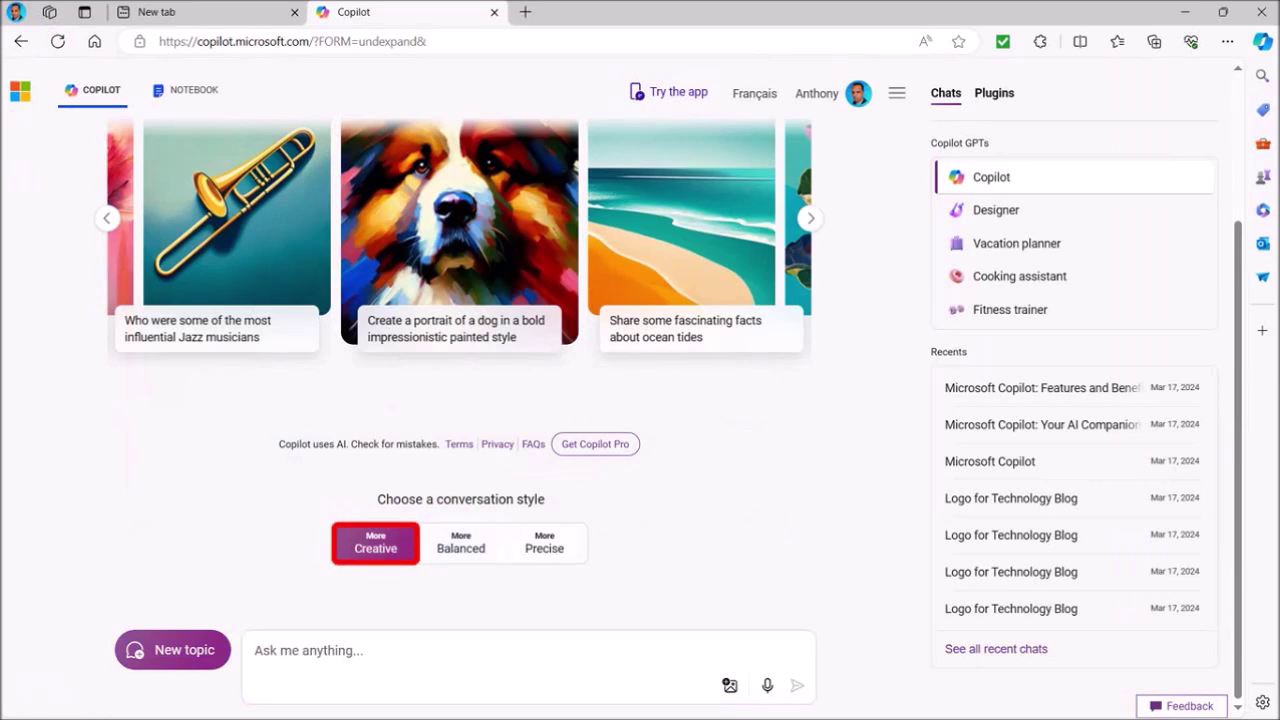
left_click(994, 92)
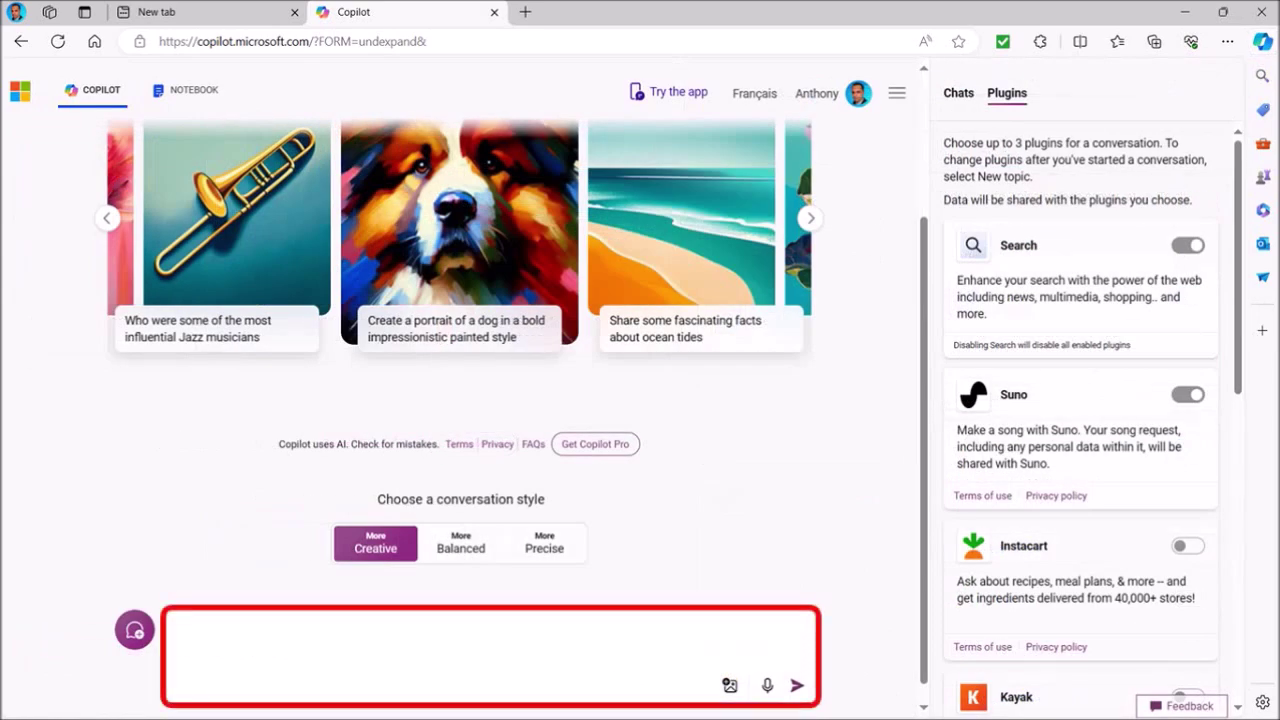
- Paste and send the prepared request for a smooth jazz song about struggle
type("Write a song about struggle that is 5 minutes in length with a smooth Jazz feel. Use sounds of a saxophone, bass, light percussion. It should have a relaxed tempo.")
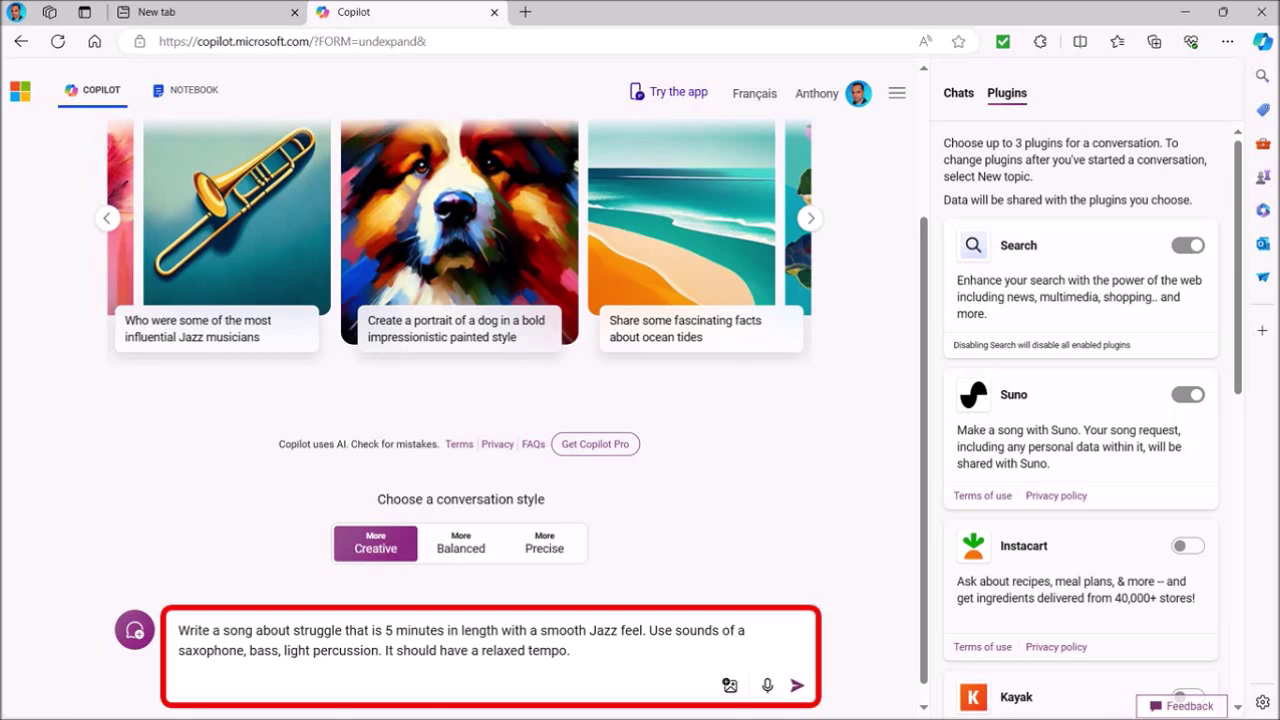
key("Return")
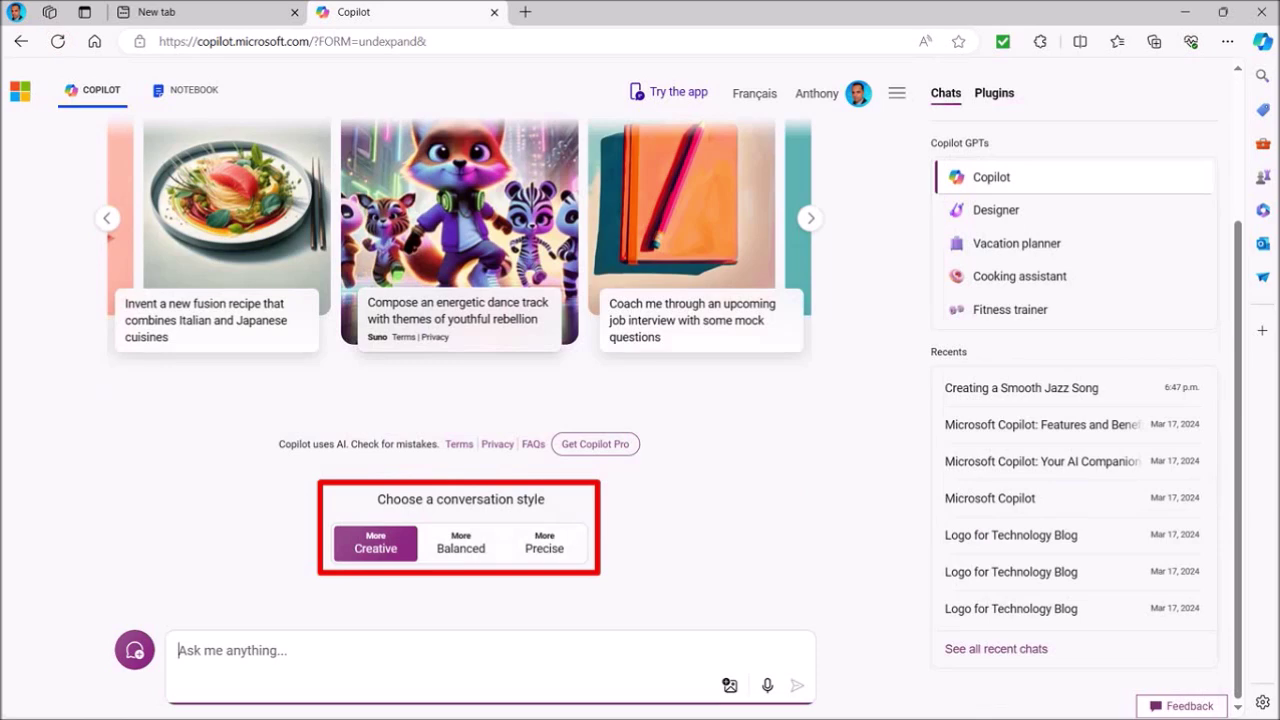
- Switch to More Precise style and choose to upload an image from this device
left_click(544, 543)
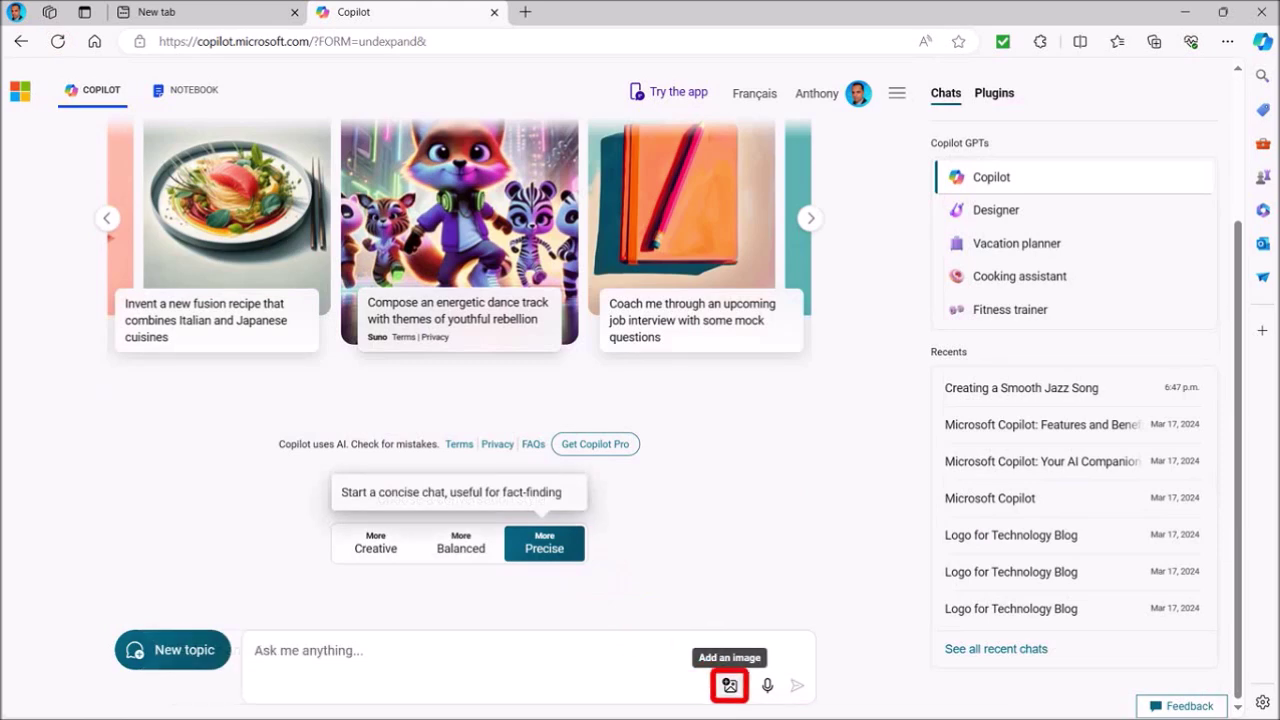
left_click(730, 685)
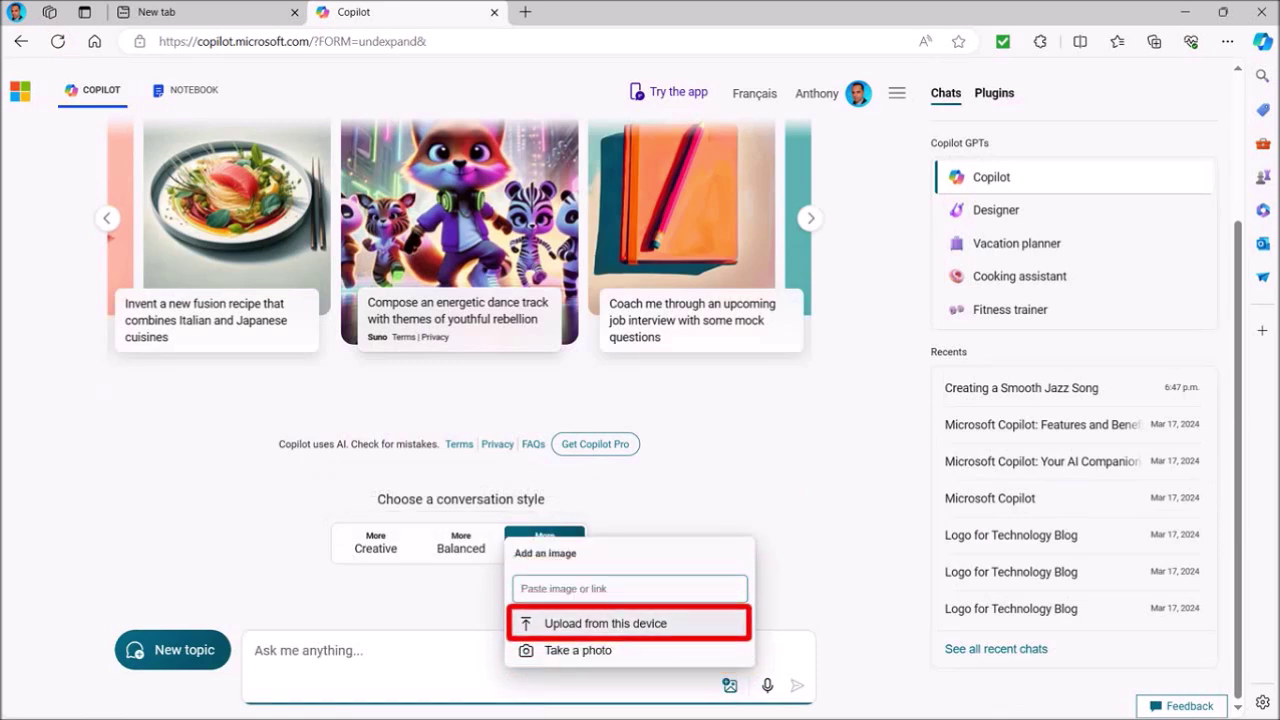
left_click(605, 623)
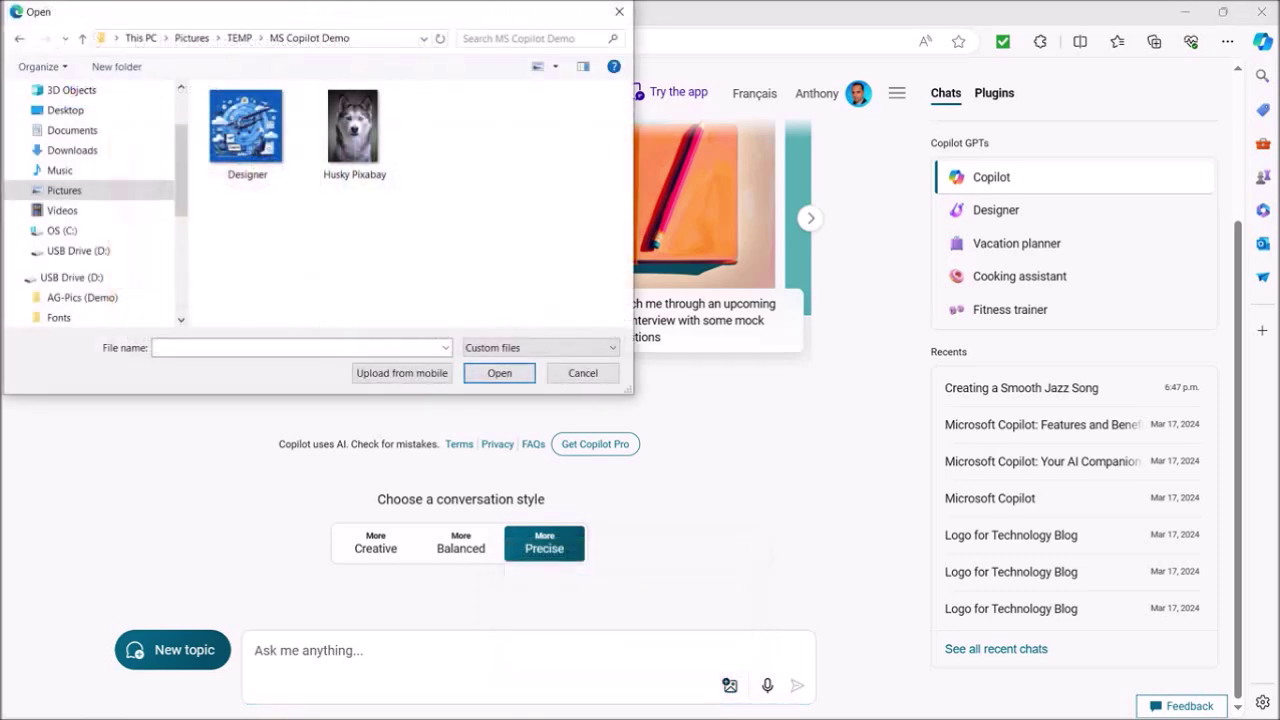
- Attach the Husky Pixabay photo and ask 'what breed is this dog'
left_click(354, 130)
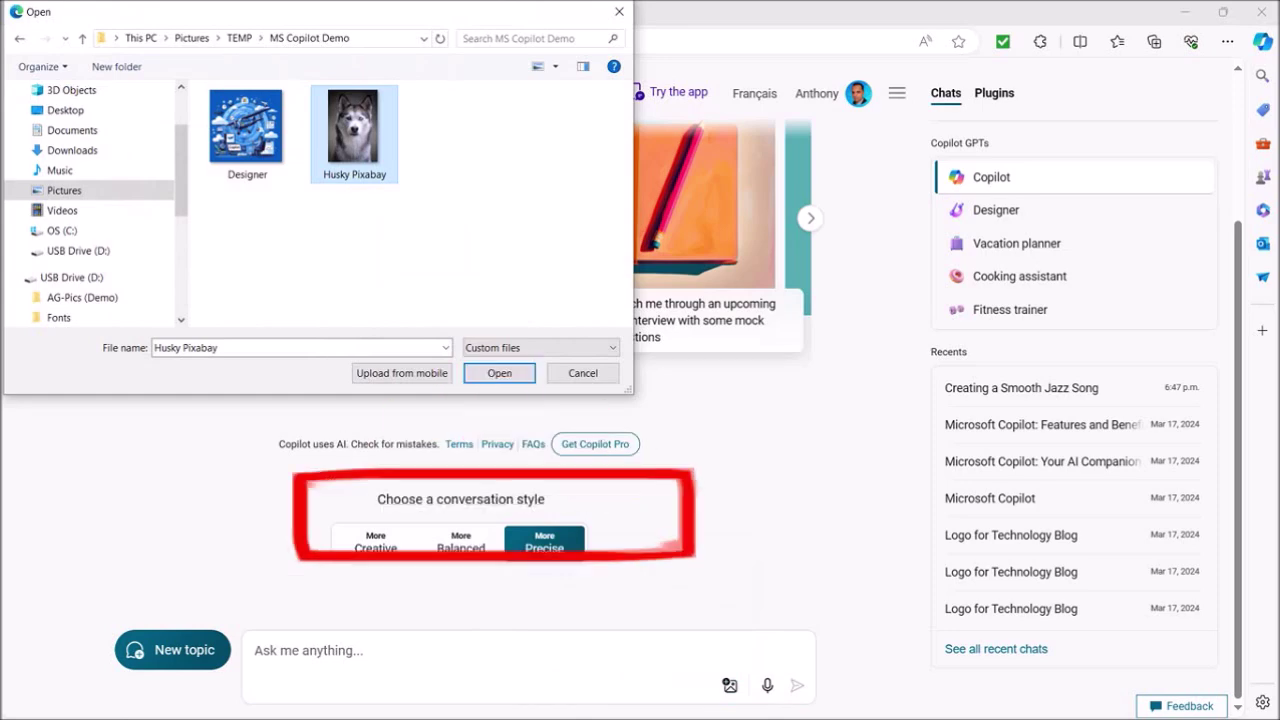
key("Return")
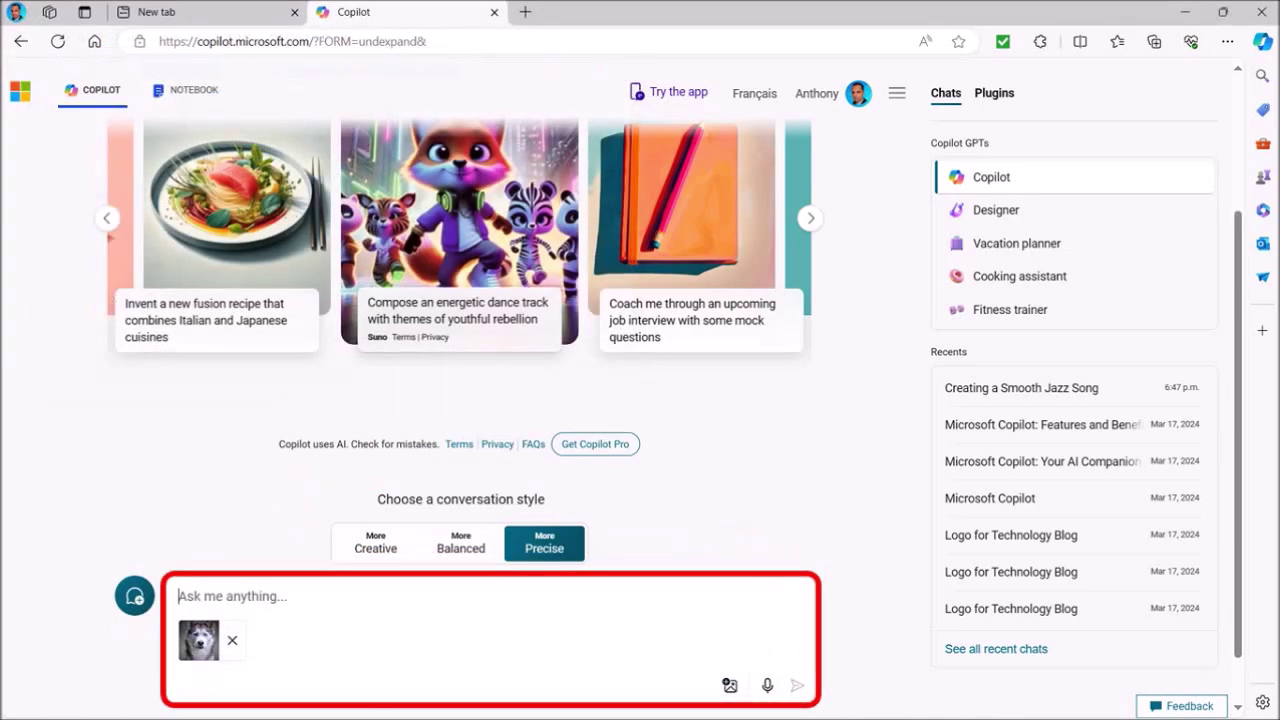
type("what breed is this dog")
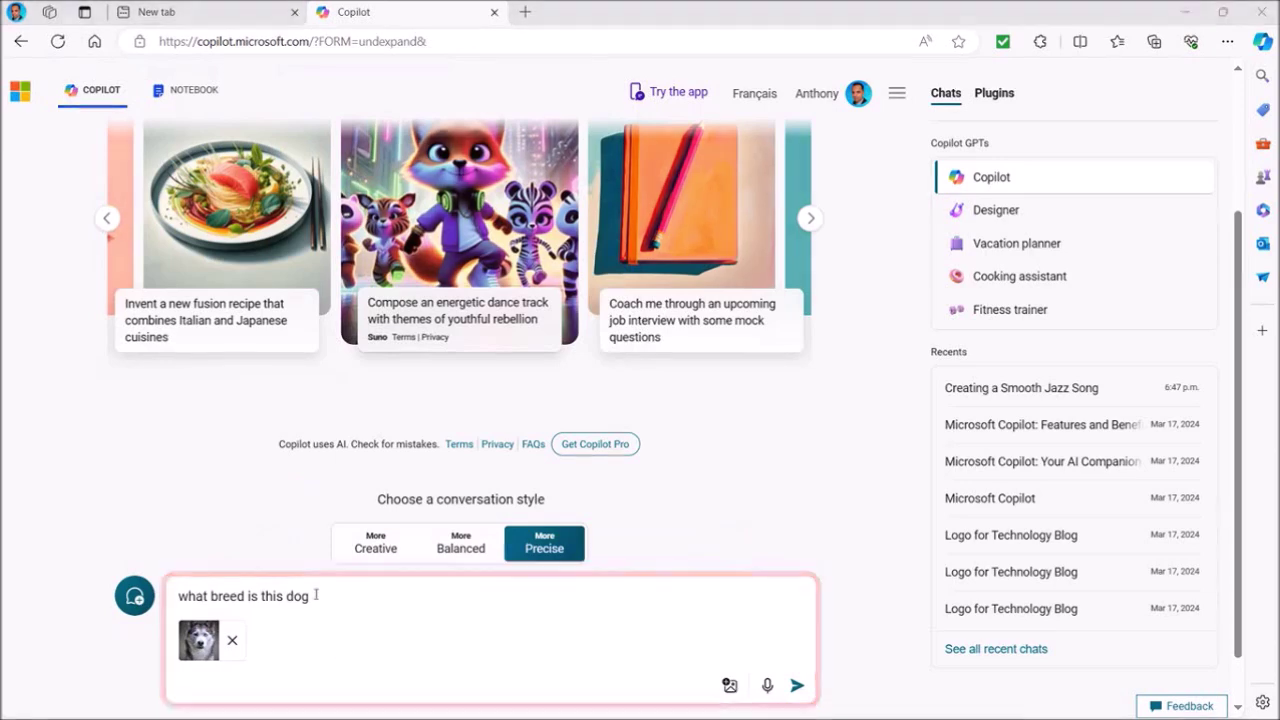
key("Return")
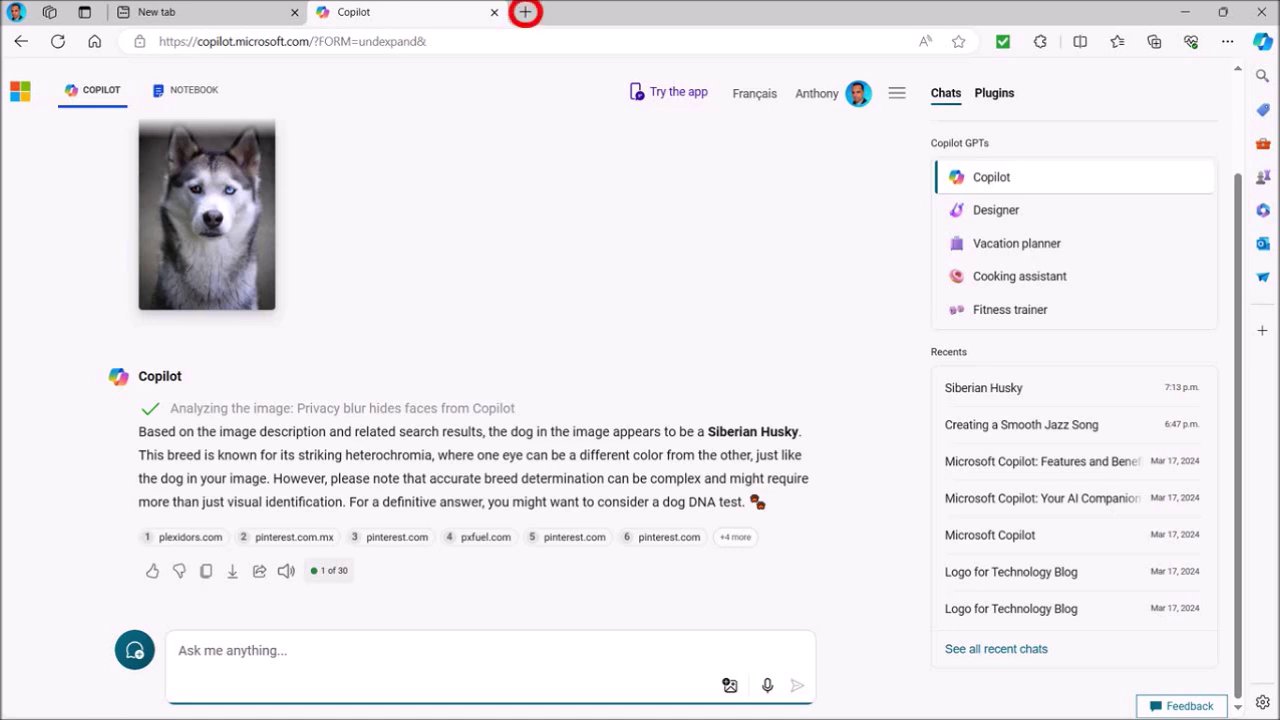
- Load ajgodinho.com in a new Edge tab
left_click(525, 12)
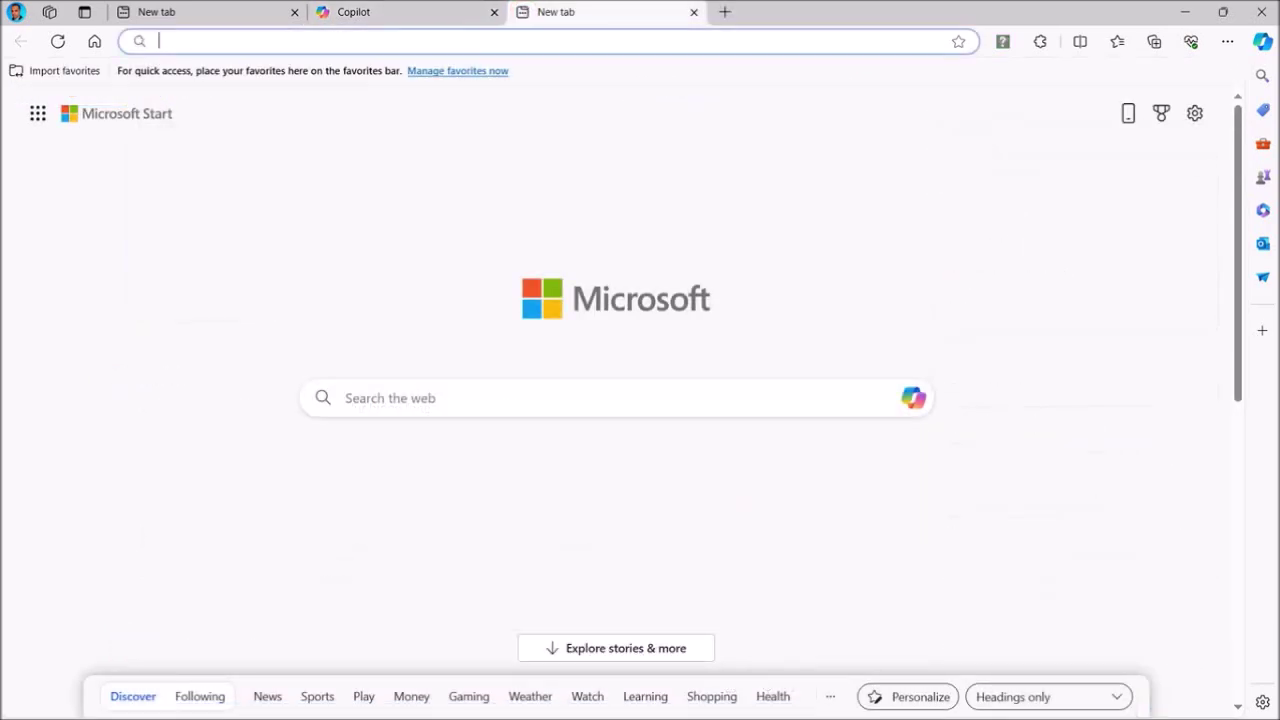
type("ajgodinho.com")
key("Return")
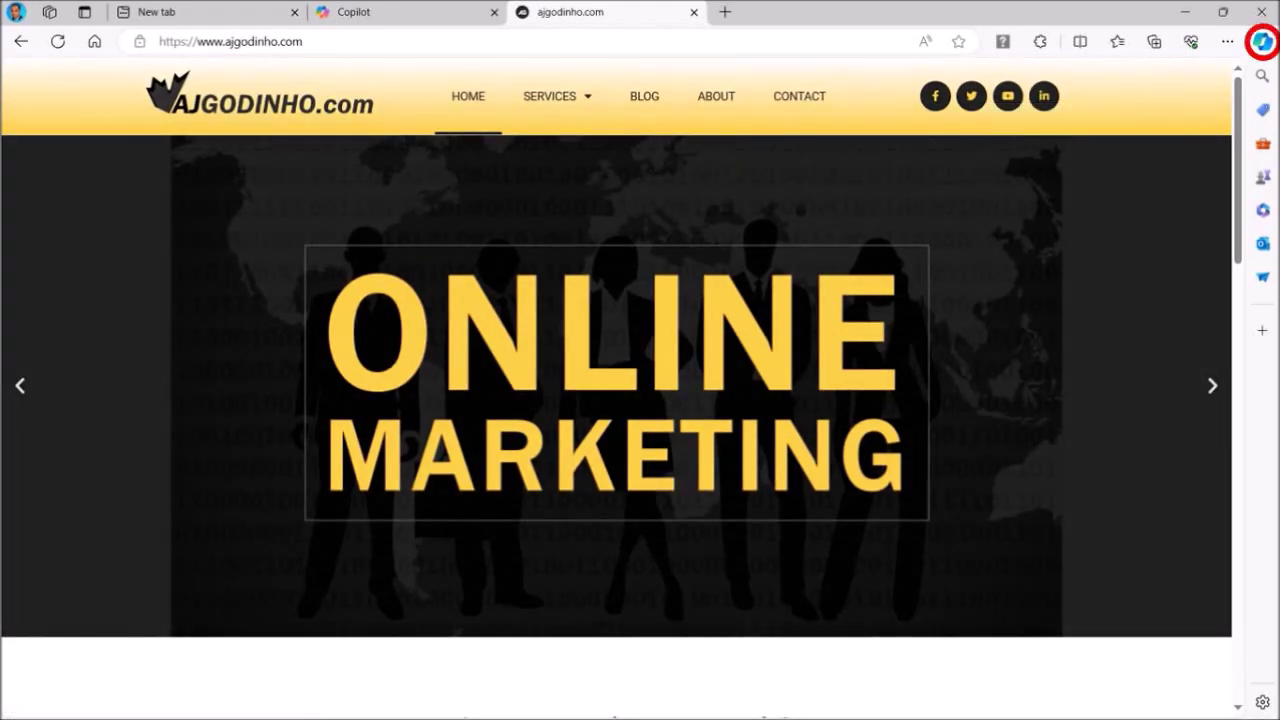
- In the Copilot sidebar, send the pasted website-summary request and allow access to the page
key("ctrl+shift+period")
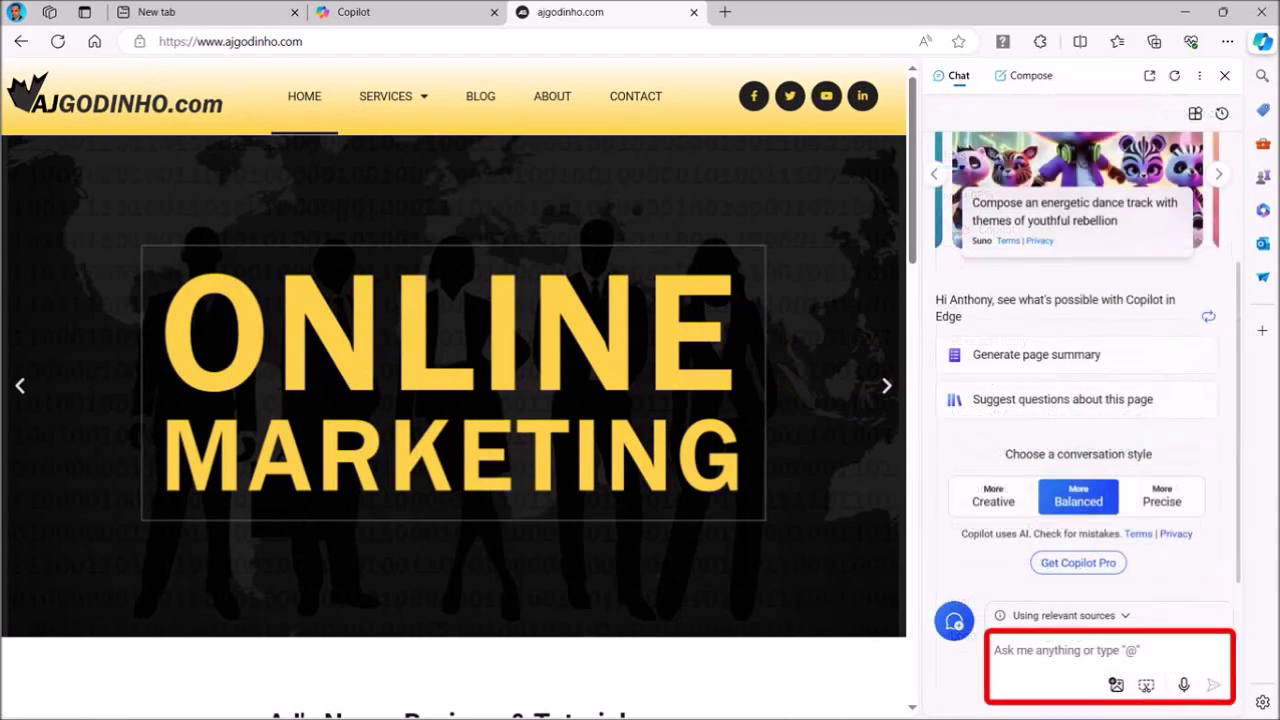
type("Create a summary of what this website it about and what products or services this company provides")
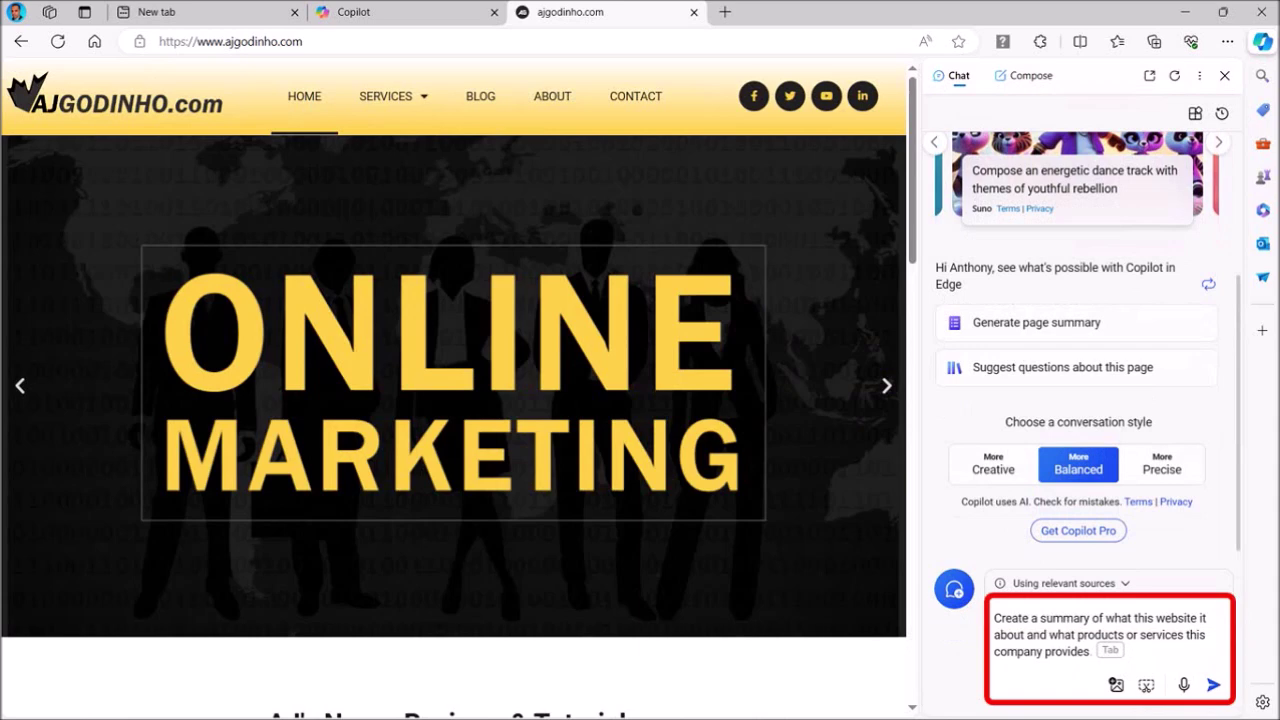
key("Return")
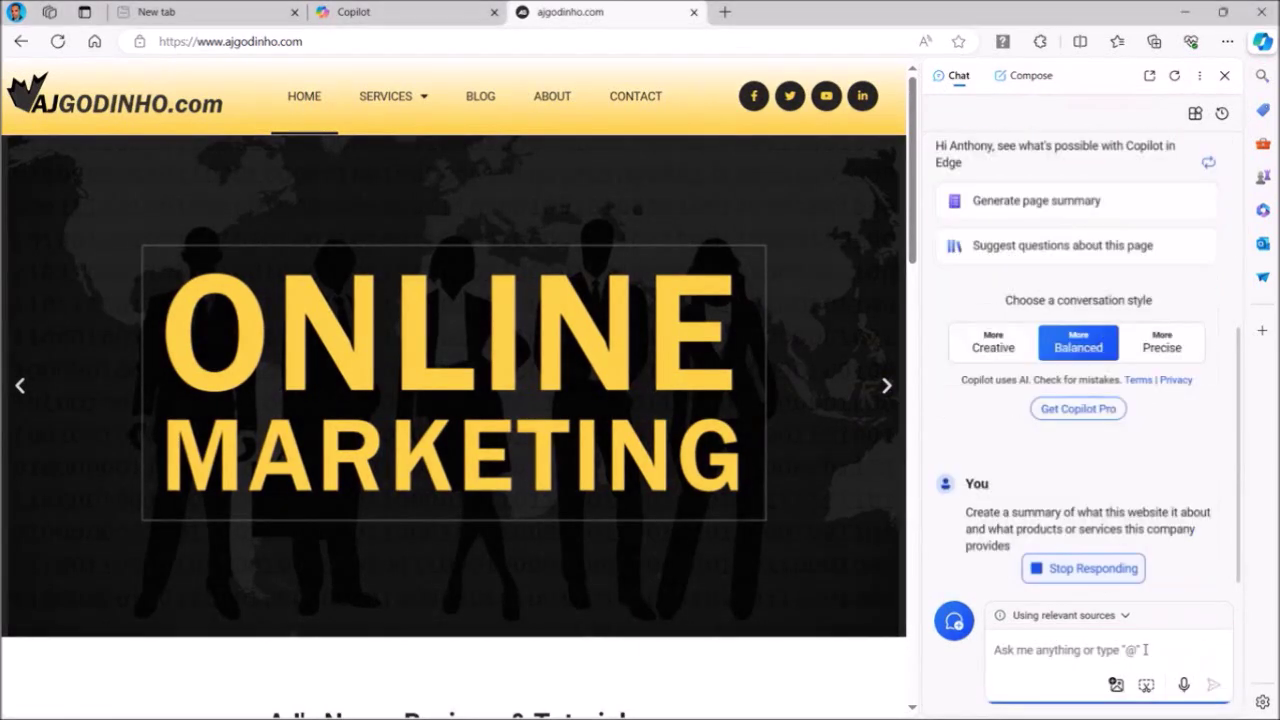
left_click(1083, 520)
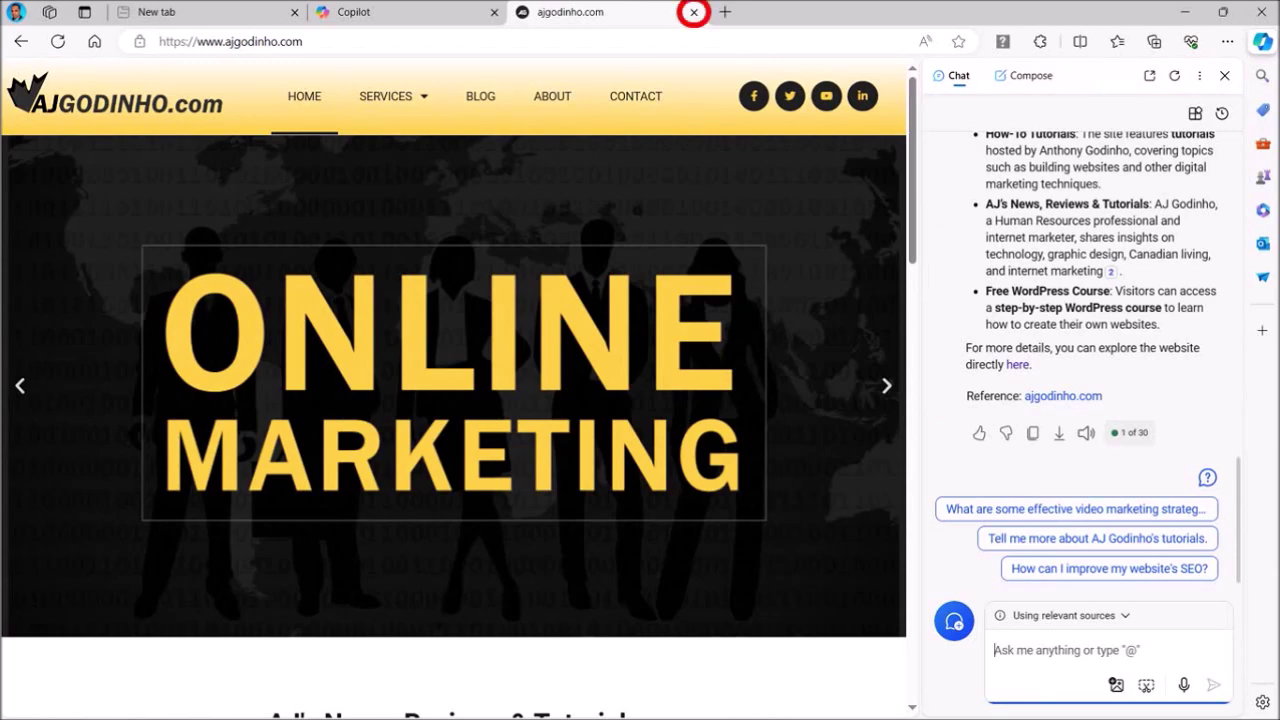
- Close the ajgodinho.com tab and open the US Canada Tax Treaty IRS Document PDF in Edge
left_click(694, 12)
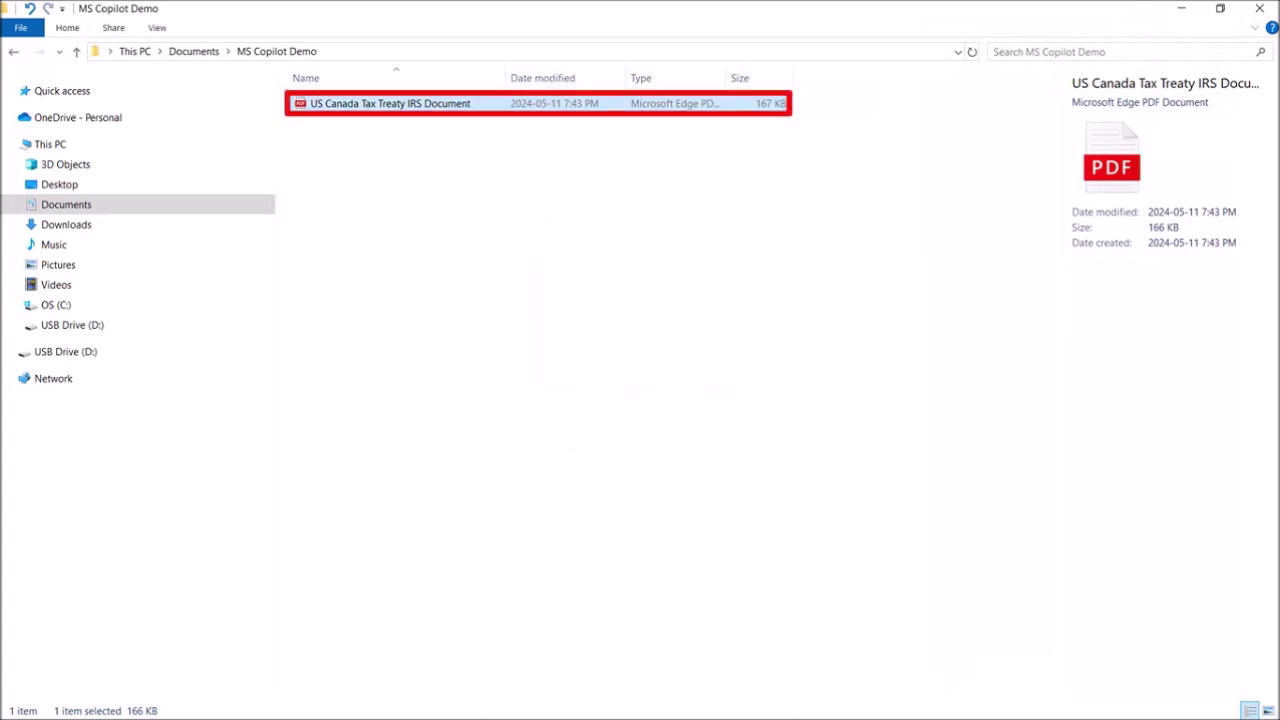
right_click(450, 106)
mouse_move(520, 176)
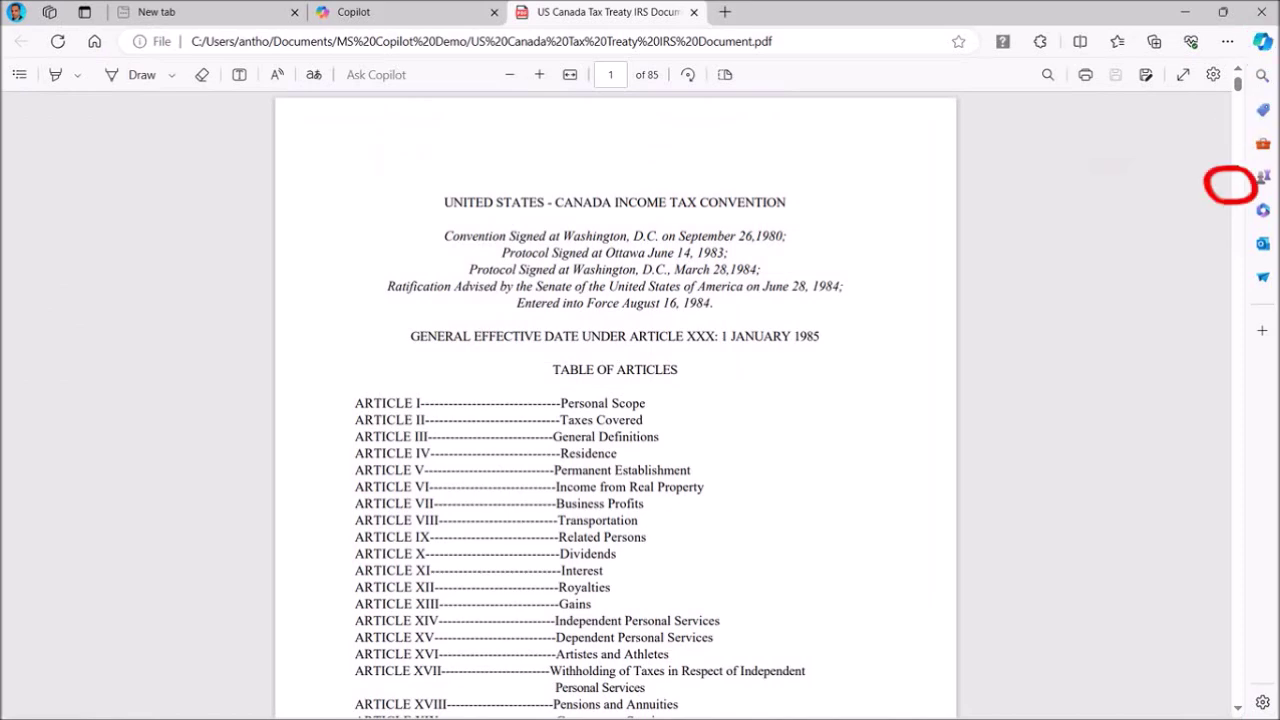
- Ask Copilot in the sidebar to 'Summarize this document in bullet points' and dismiss the notice
key("ctrl+shift+period")
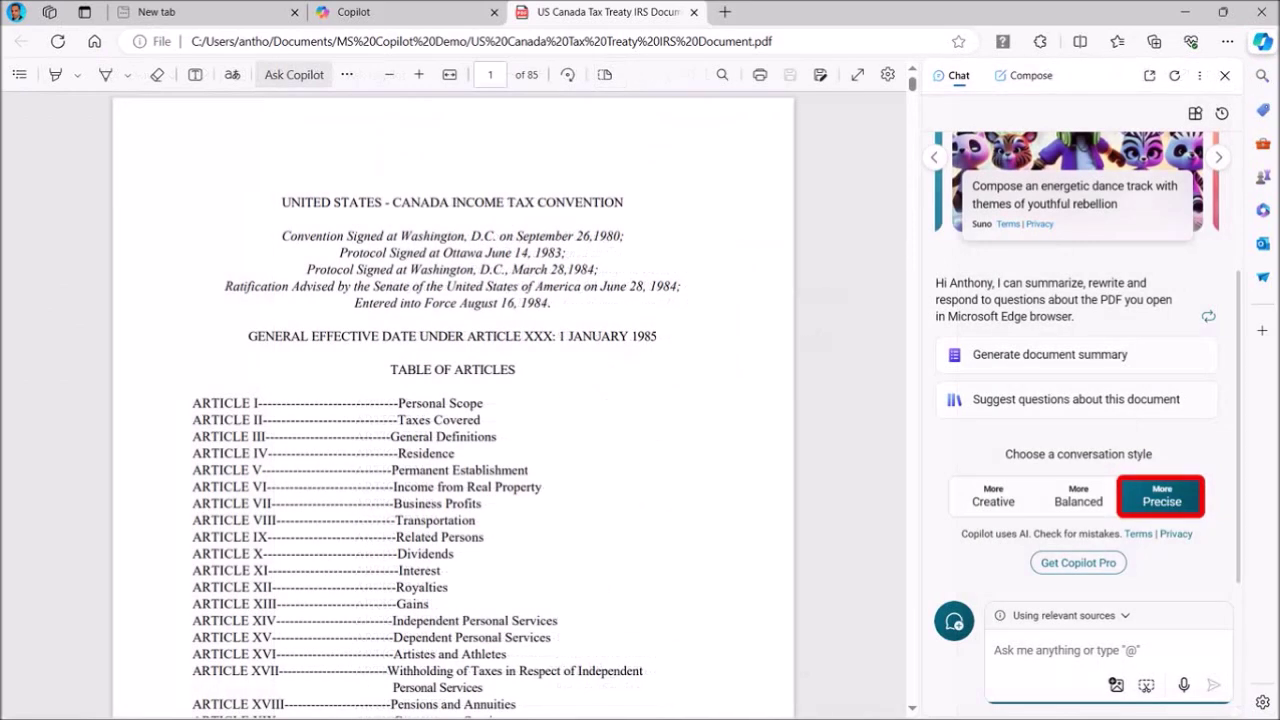
type("Summarize this document in bullet points")
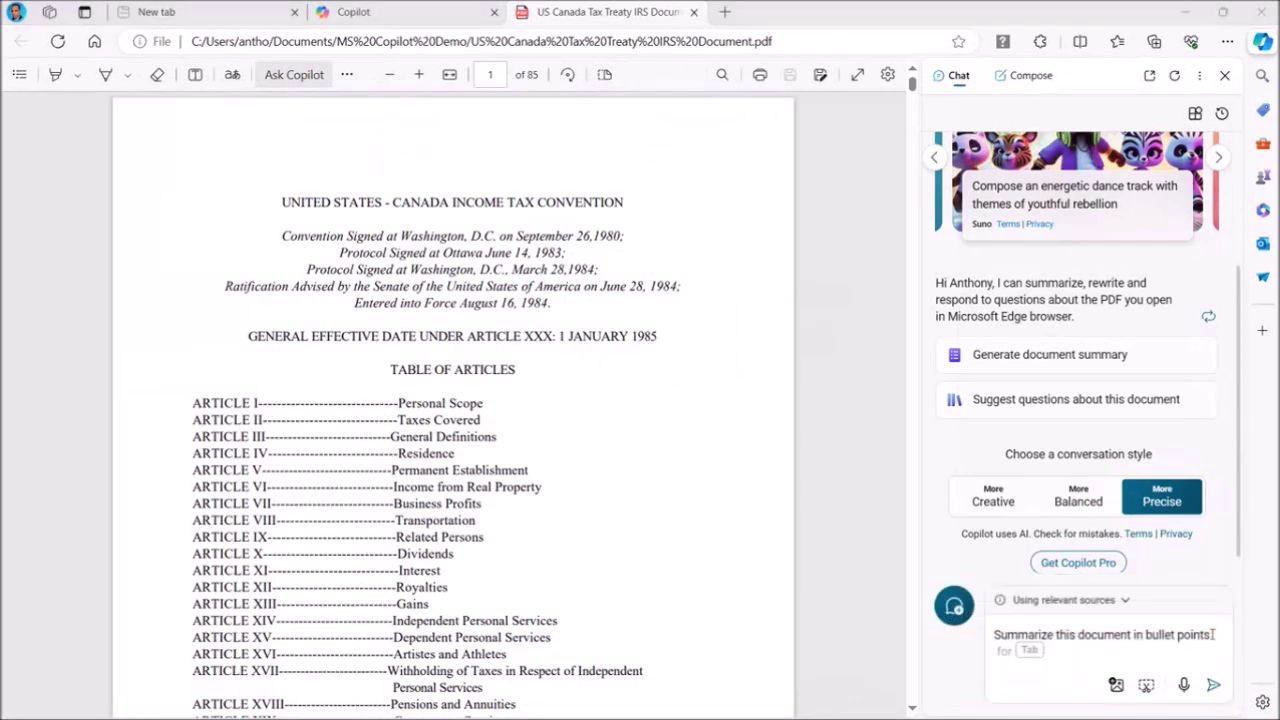
key("Return")
left_click(1110, 515)
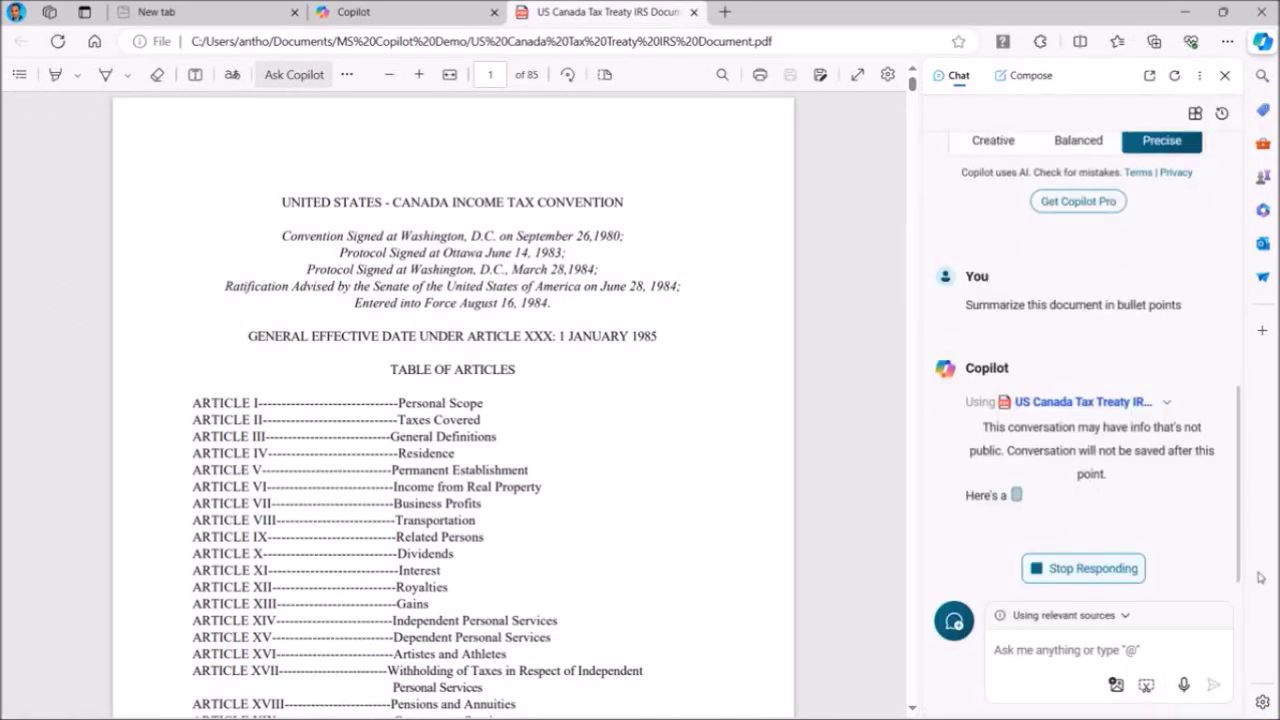